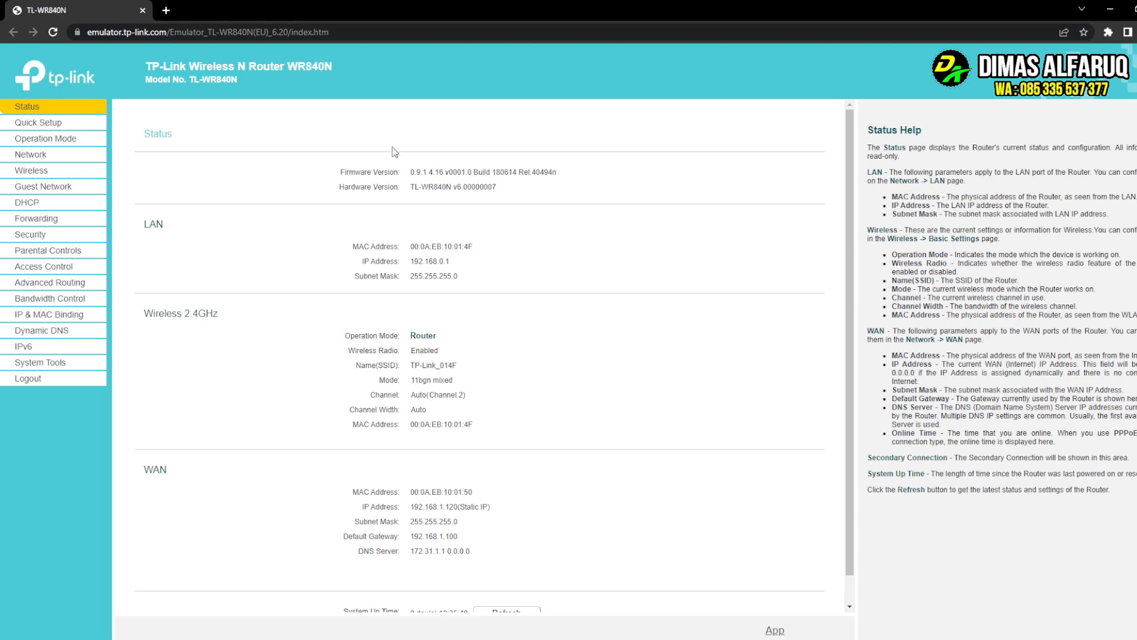
# - Leave the address bar, scroll the Status page, and go to the Wireless settings page
pyautogui.click(365, 33)
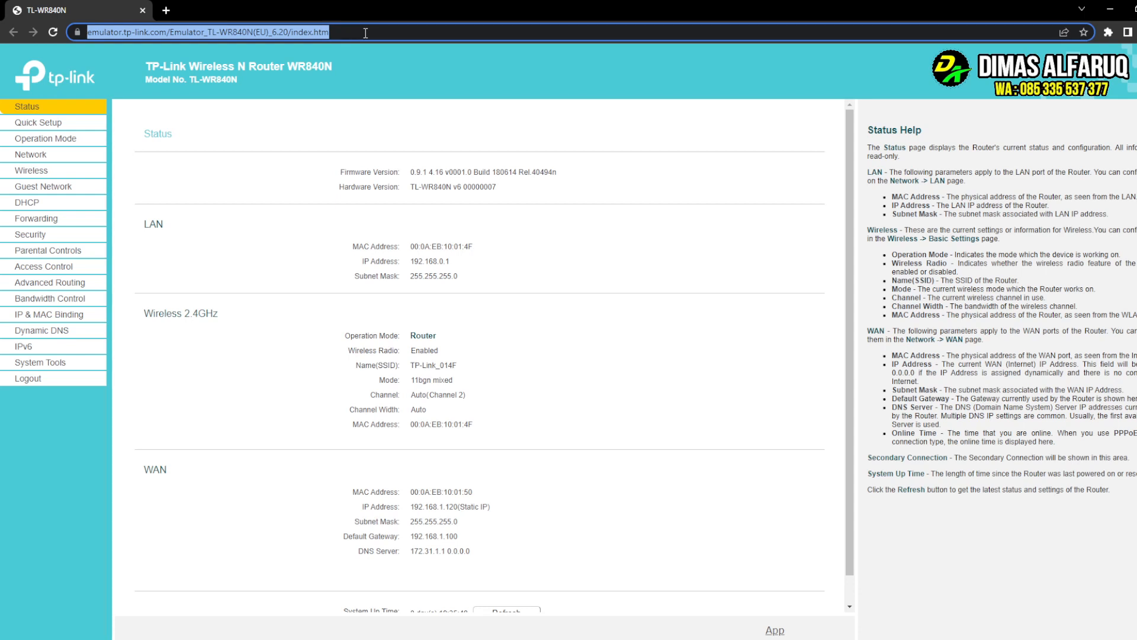
pyautogui.click(423, 143)
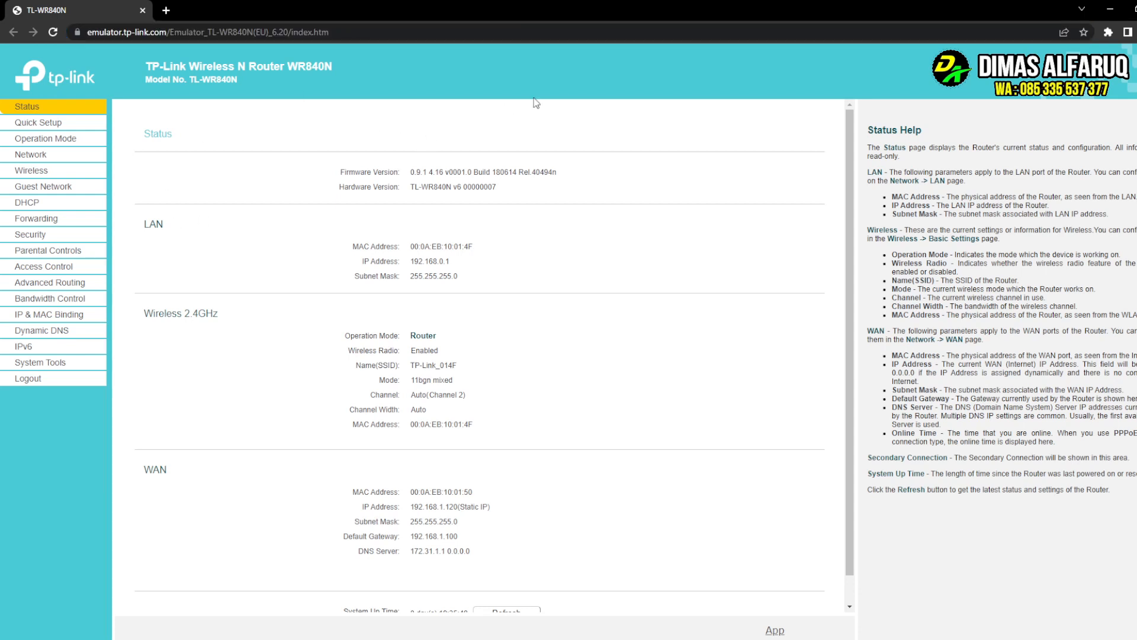
pyautogui.scroll(-1, 404, 430)
pyautogui.scroll(1, 404, 436)
pyautogui.click(32, 170)
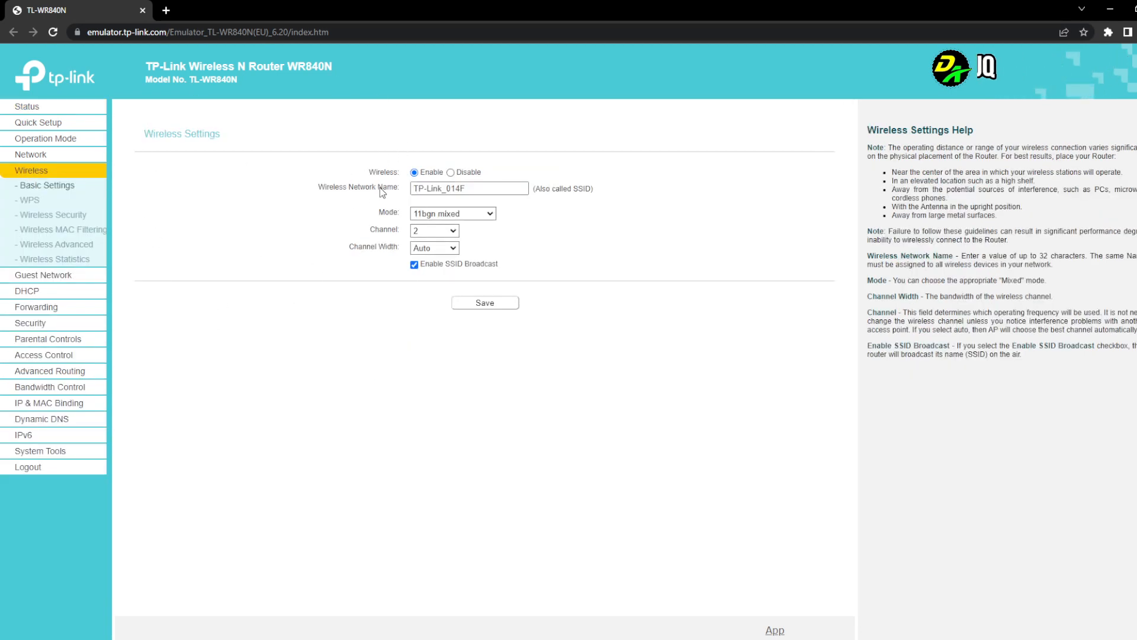
# - Replace TP-Link_014F with 'RDA NETY' without saving, then move to the WAN Settings page
pyautogui.moveTo(477, 190); pyautogui.dragTo(241, 218)
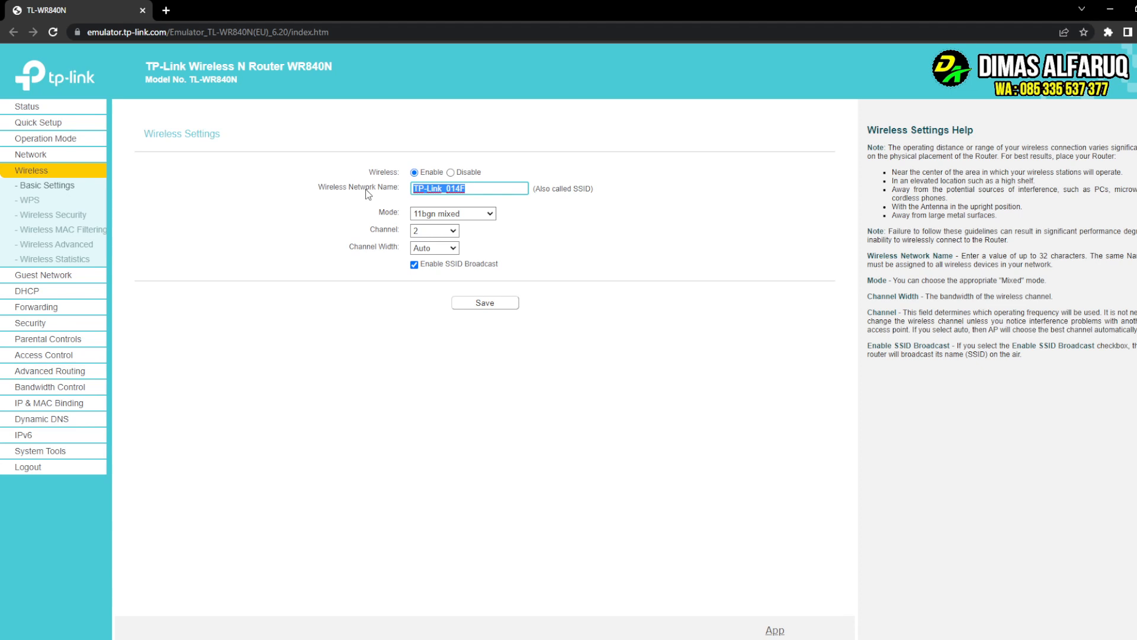
pyautogui.write('RDA NETY')
pyautogui.click(209, 185)
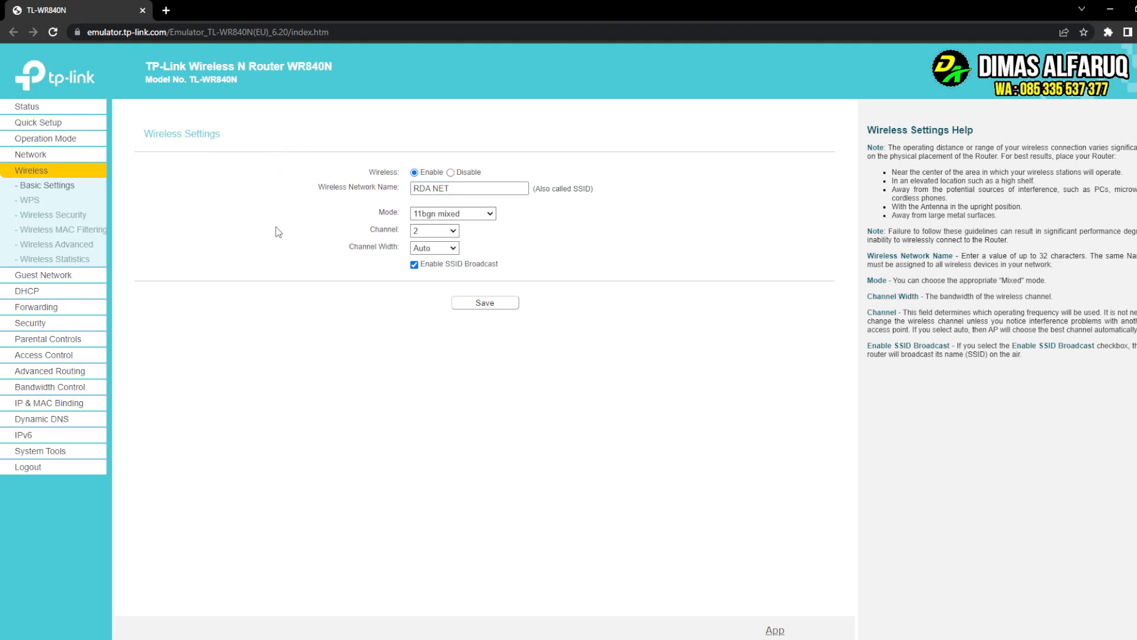
pyautogui.click(36, 155)
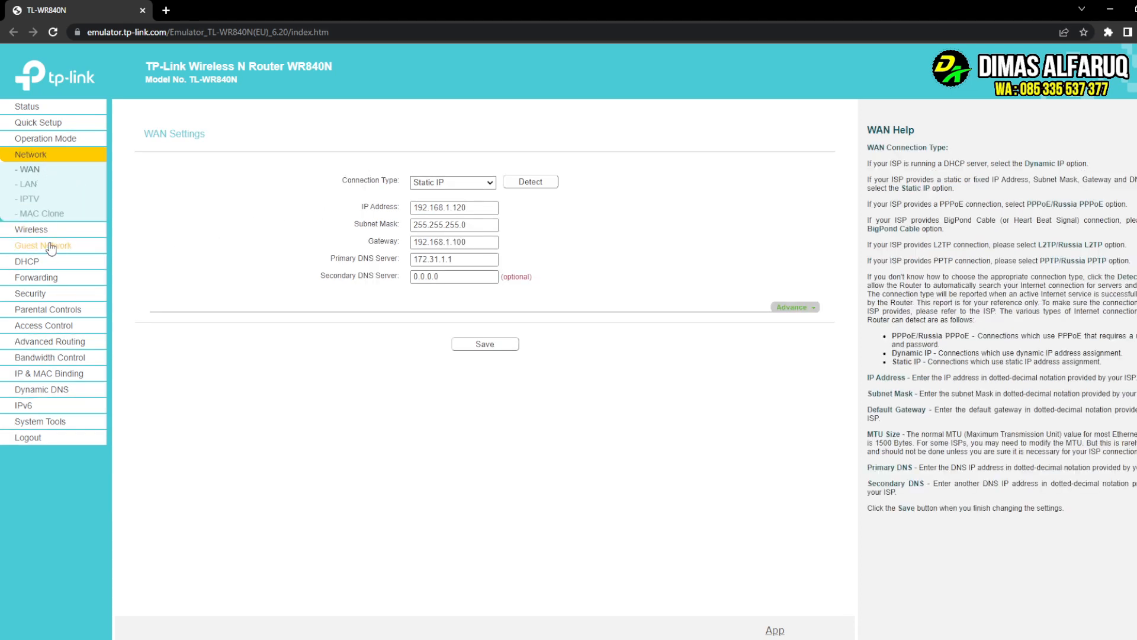
# - Return to Wireless settings and repeatedly select and deselect the TP-Link_014F network name
pyautogui.click(44, 230)
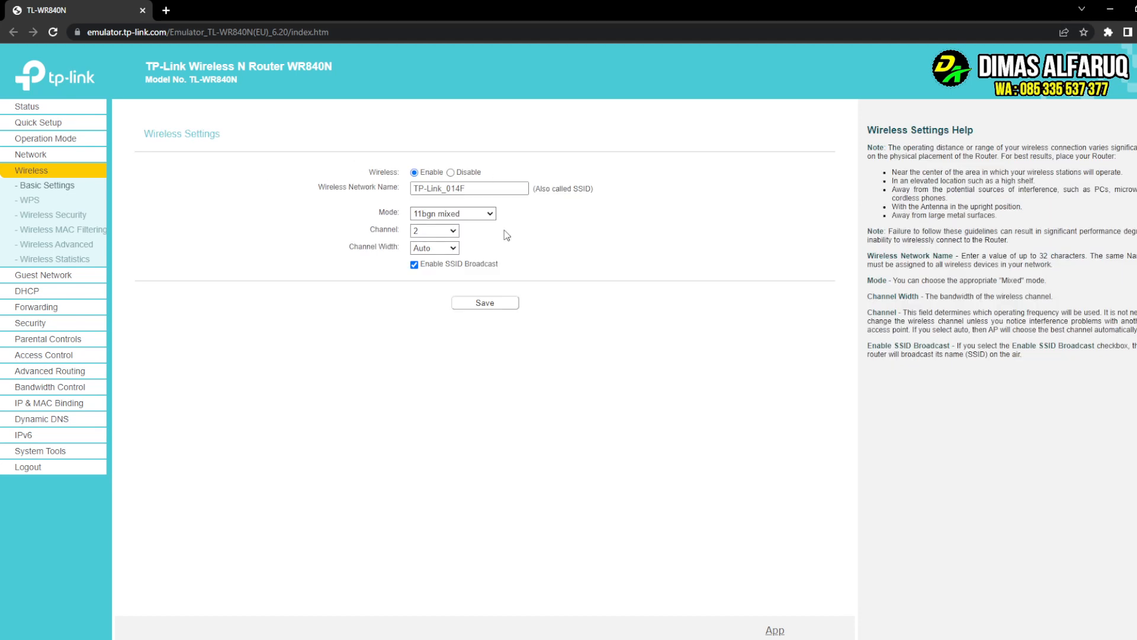
pyautogui.moveTo(478, 190); pyautogui.dragTo(269, 196)
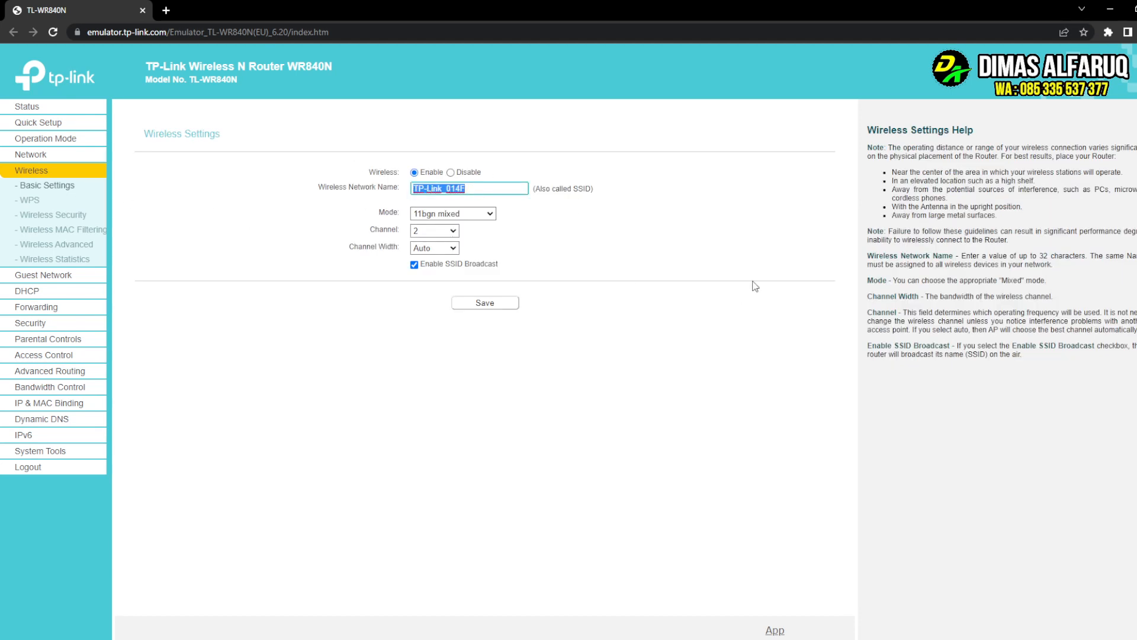
pyautogui.click(480, 187)
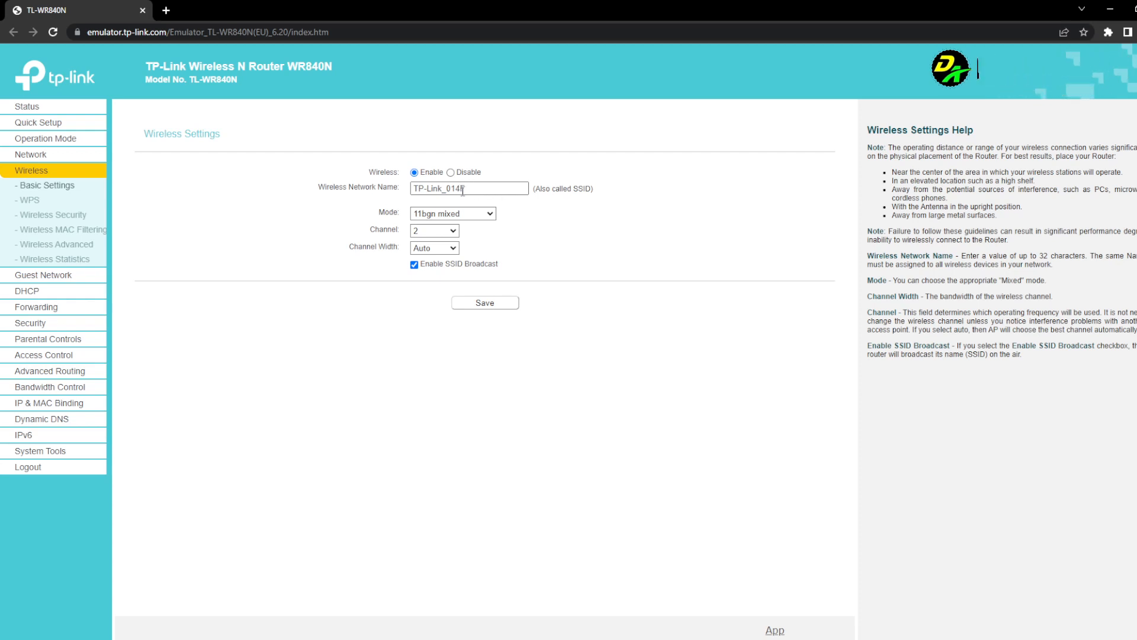
pyautogui.tripleClick(482, 189)
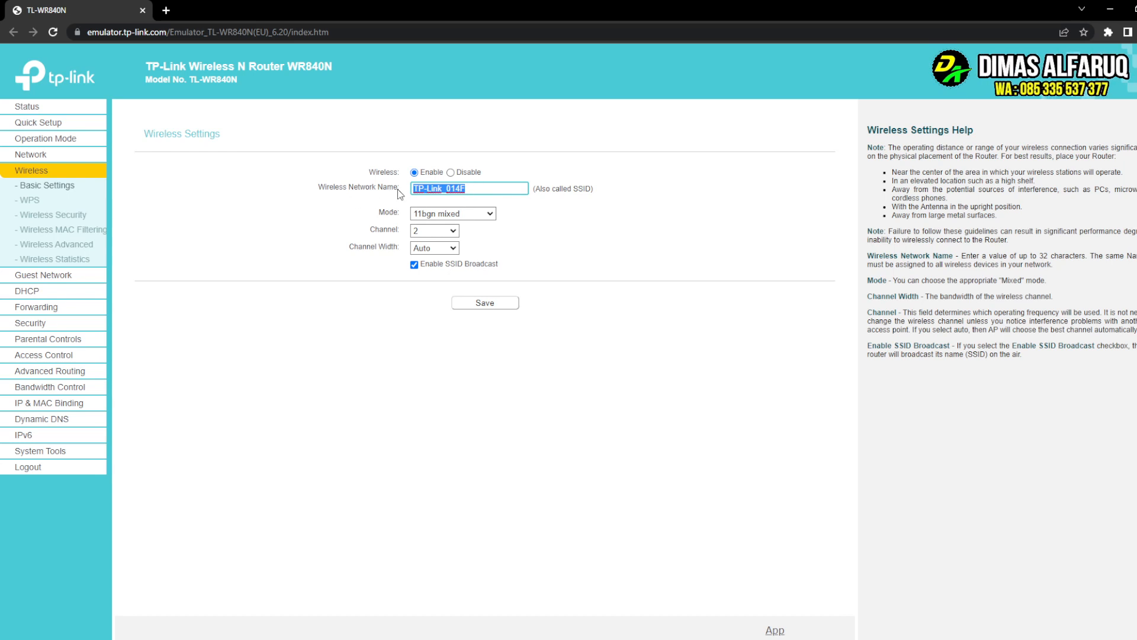
pyautogui.click(492, 187)
pyautogui.moveTo(466, 189); pyautogui.dragTo(378, 199)
pyautogui.click(427, 188)
# - Go through Status and Wireless to the Wireless Security page showing WPA2-PSK with AES
pyautogui.click(36, 109)
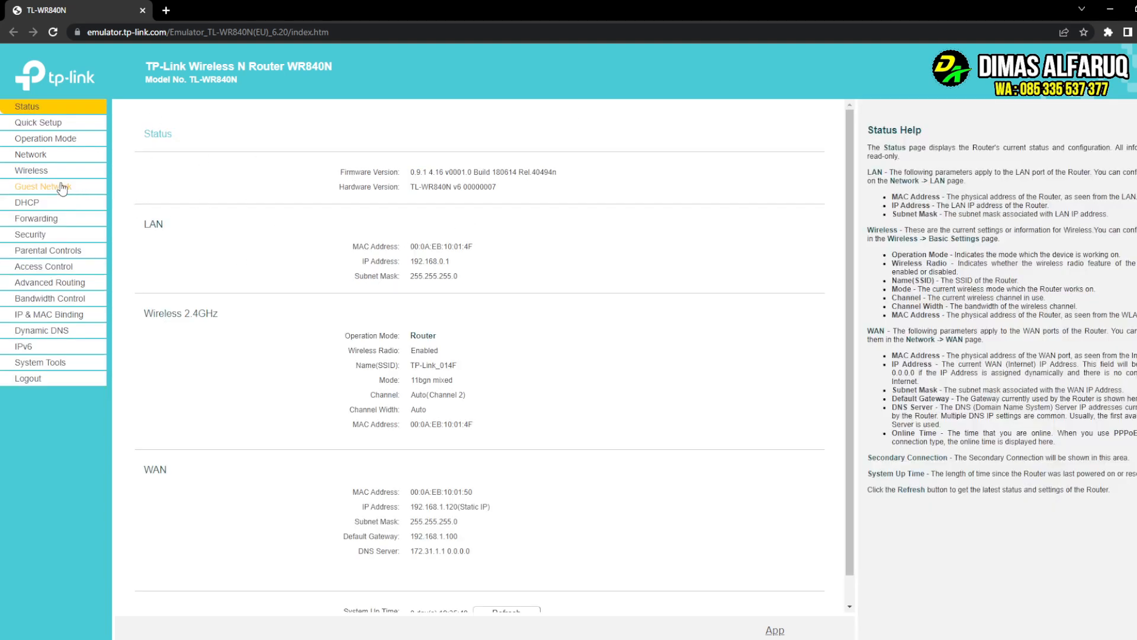
pyautogui.click(32, 172)
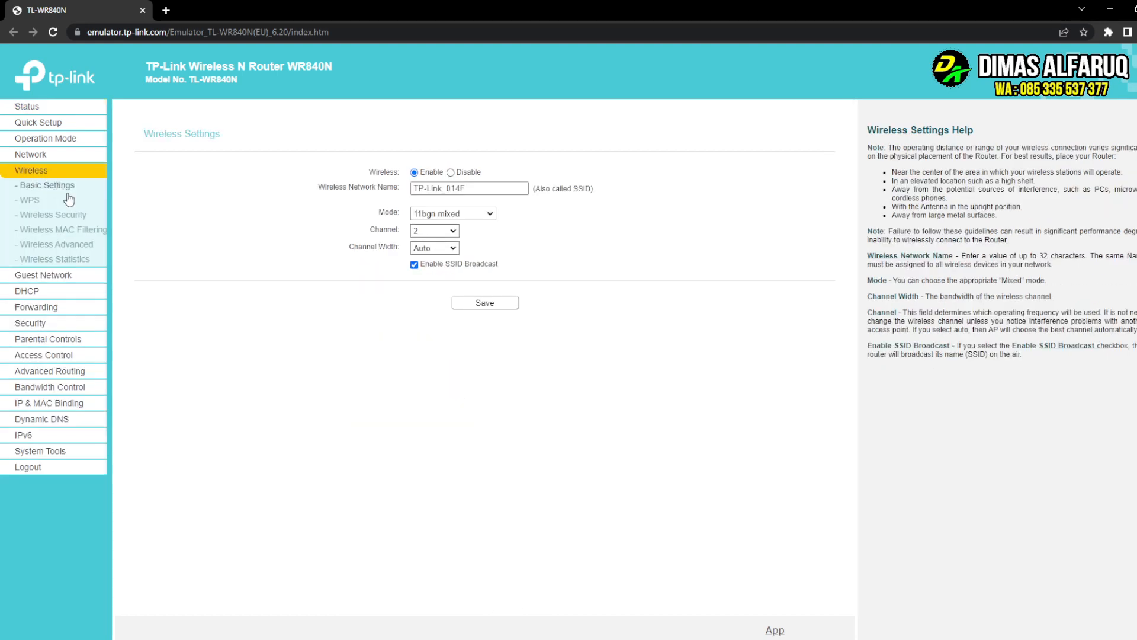
pyautogui.click(79, 216)
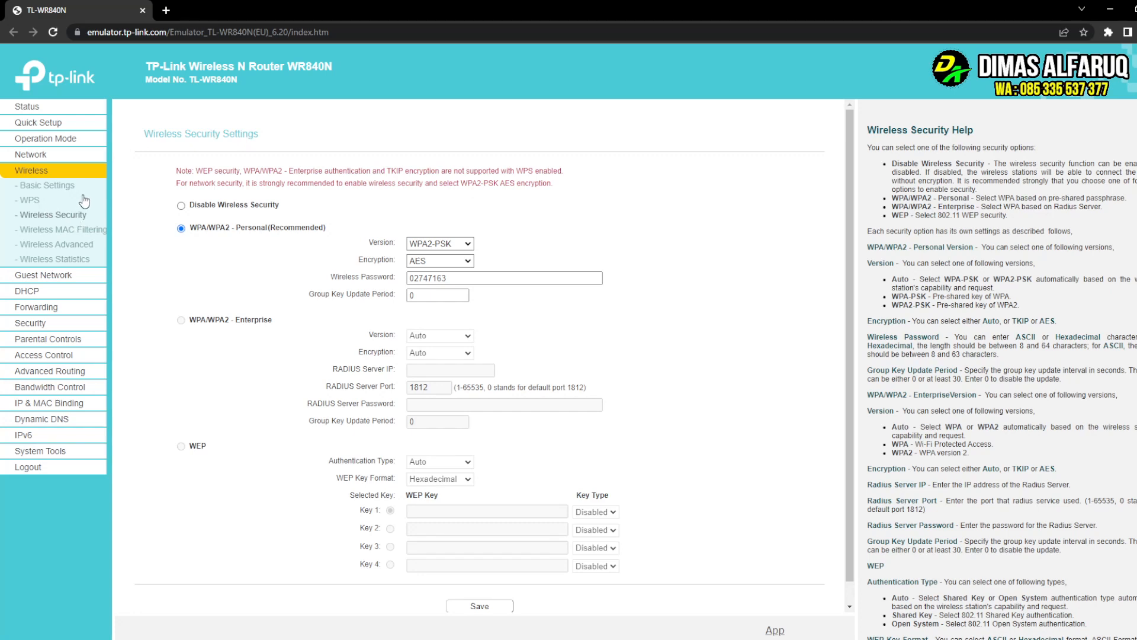
# - Choose Disable Wireless Security on the Wireless Security page and save it
pyautogui.click(45, 186)
pyautogui.click(51, 217)
pyautogui.click(181, 207)
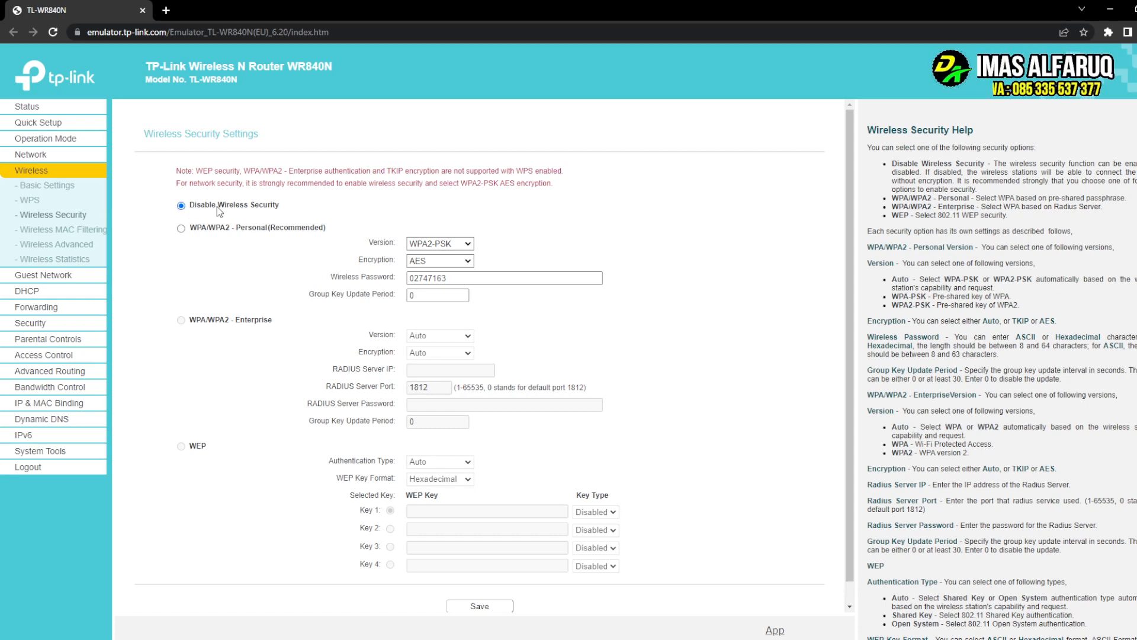
pyautogui.scroll(-1, 273, 235)
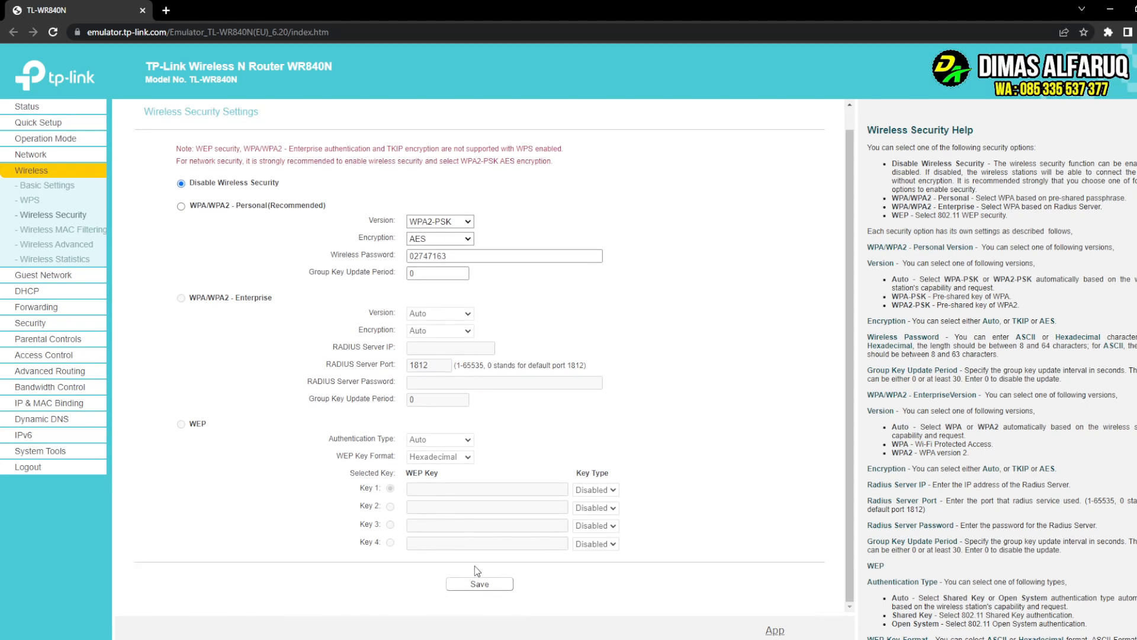
pyautogui.click(477, 585)
# - Select Disable Wireless Security again, then return to the Status overview
pyautogui.click(181, 184)
pyautogui.click(29, 108)
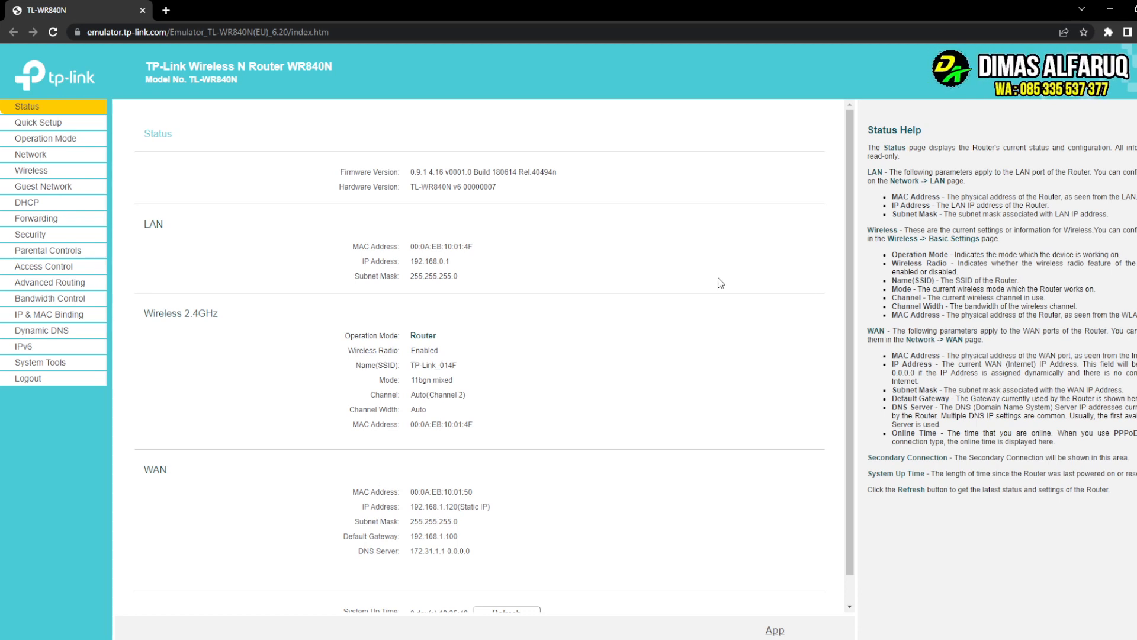
# - Type a password-like word into the address bar without submitting, then return to editing it
pyautogui.click(184, 32)
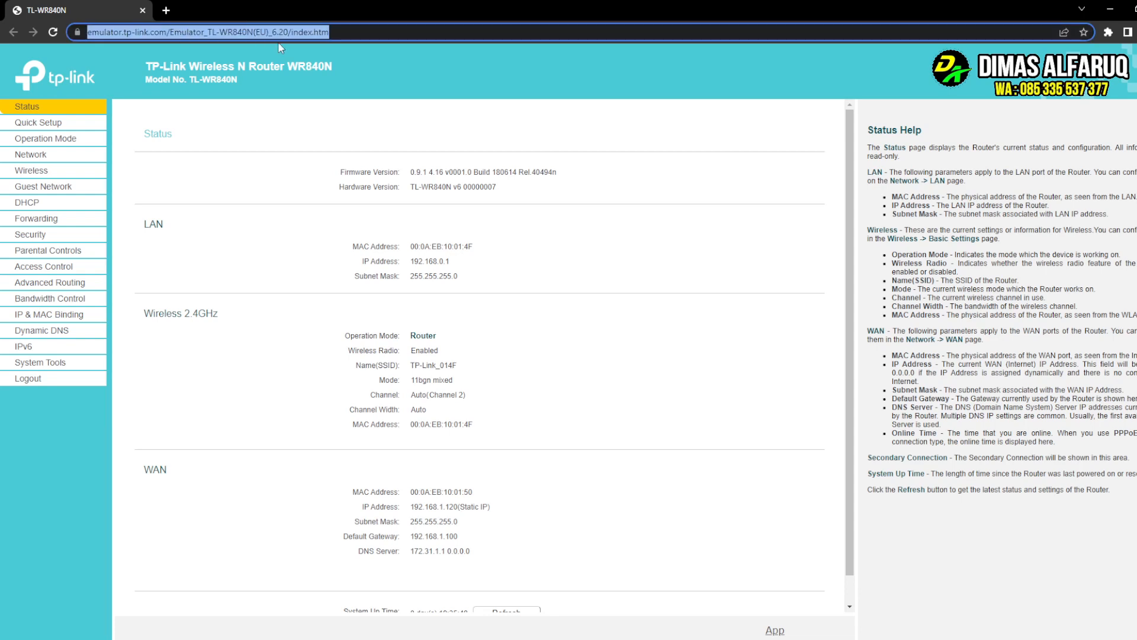
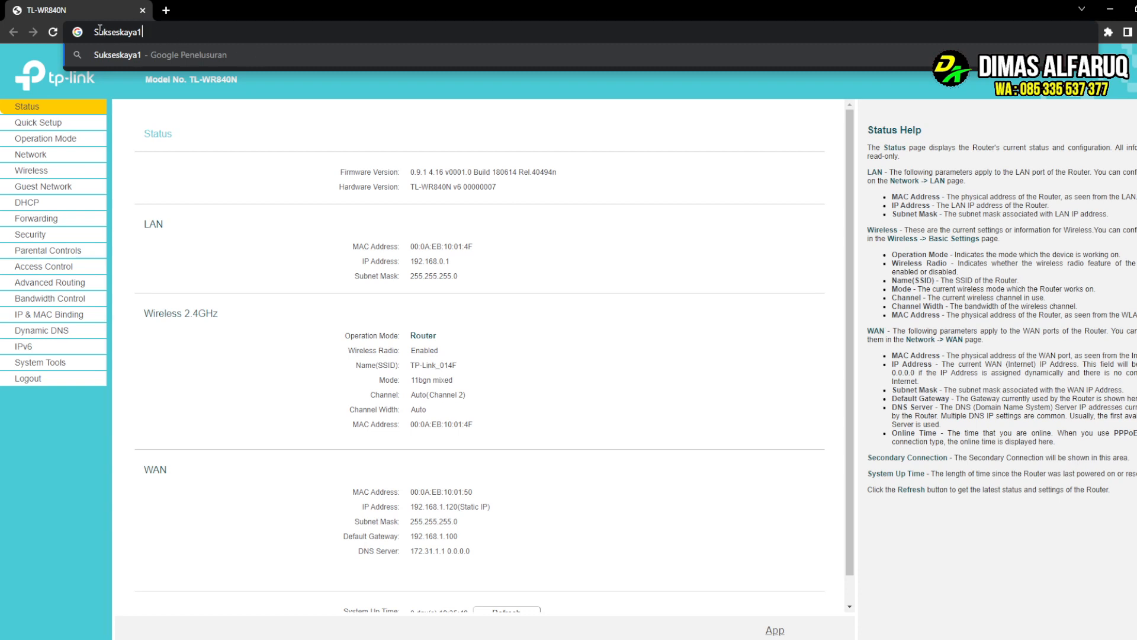
pyautogui.moveTo(99, 32); pyautogui.dragTo(69, 39)
pyautogui.moveTo(137, 32); pyautogui.dragTo(144, 33)
pyautogui.click(177, 78)
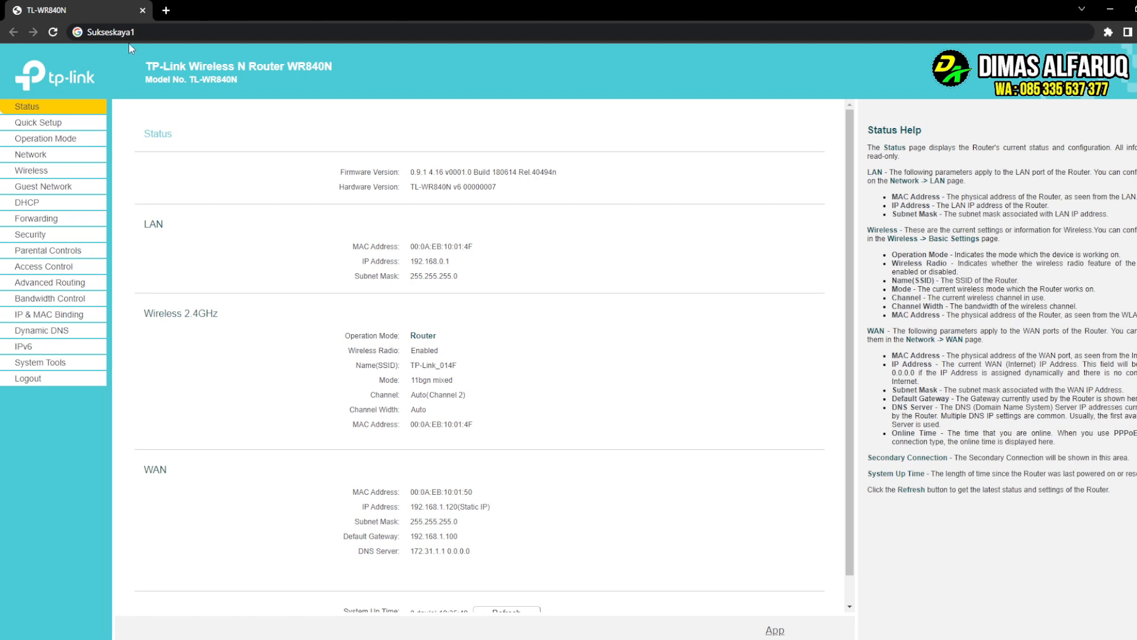
pyautogui.click(167, 31)
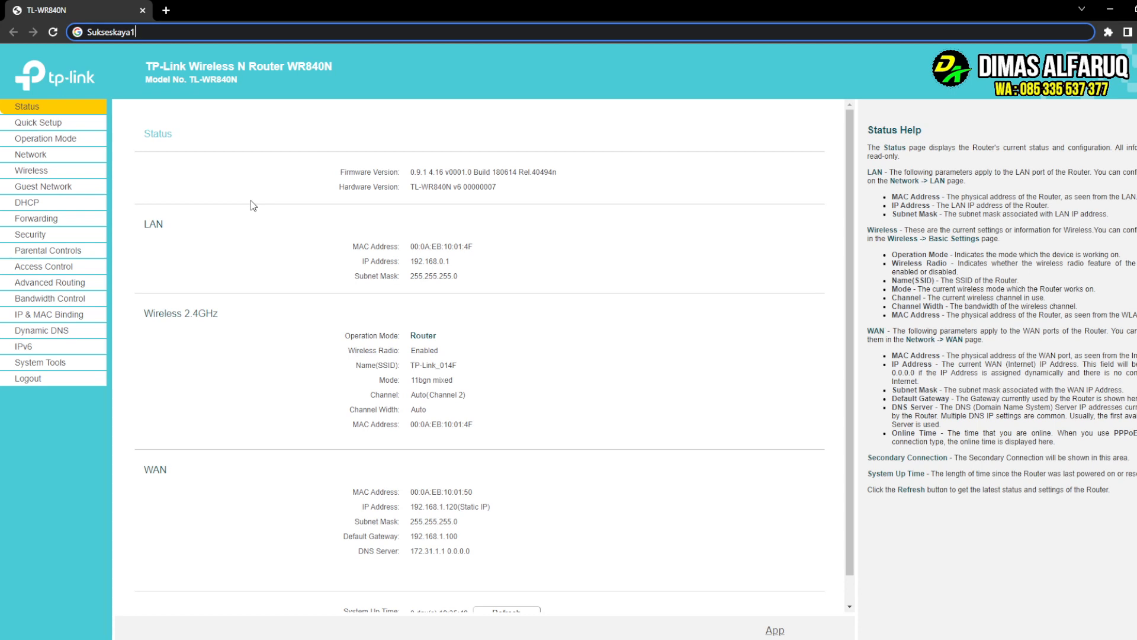
# - In Wireless settings, try replacing TP-Link_014F with 'BOOS N', then 'SS WIFI'
pyautogui.click(35, 170)
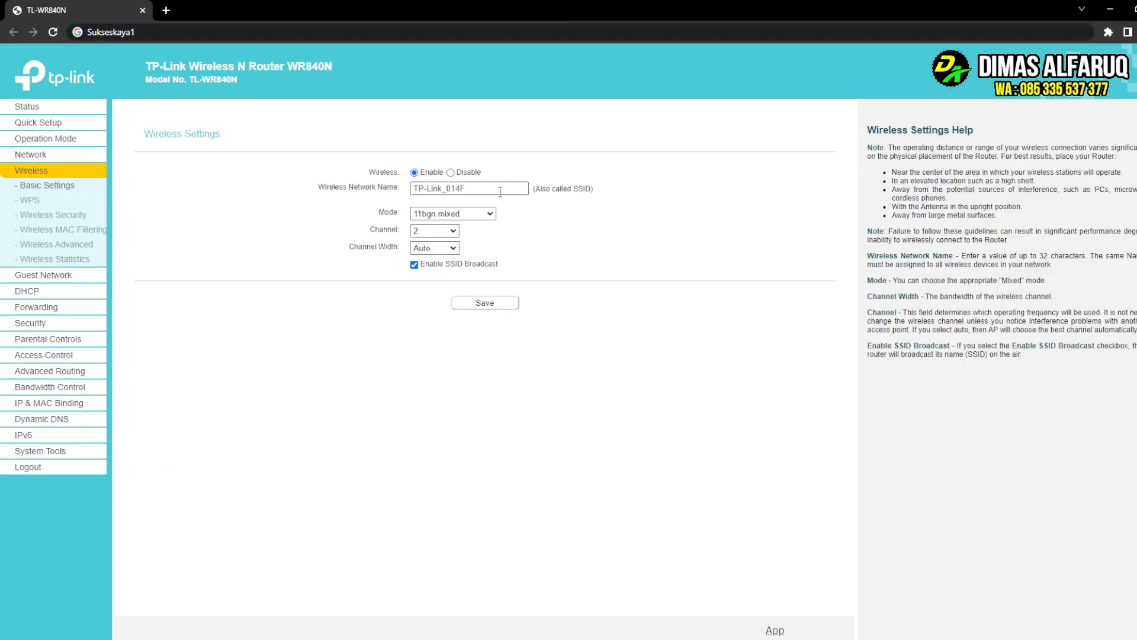
pyautogui.moveTo(492, 189); pyautogui.dragTo(166, 221)
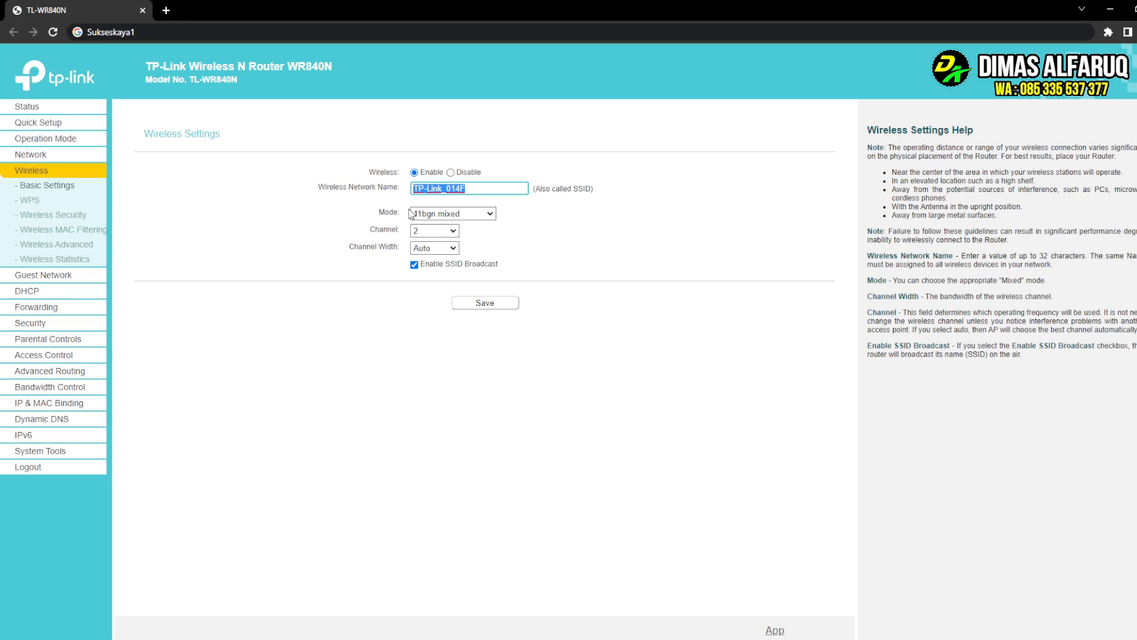
pyautogui.write('BOOS N')
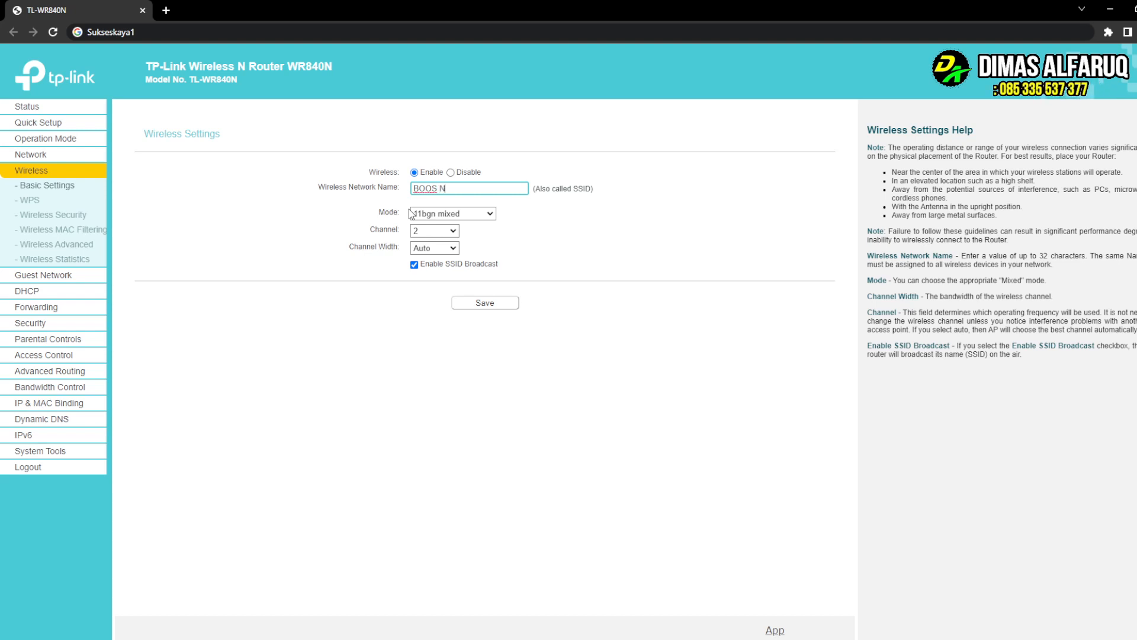
pyautogui.press('BackSpace')
pyautogui.press('BackSpace')
pyautogui.press('BackSpace')
pyautogui.press('BackSpace')
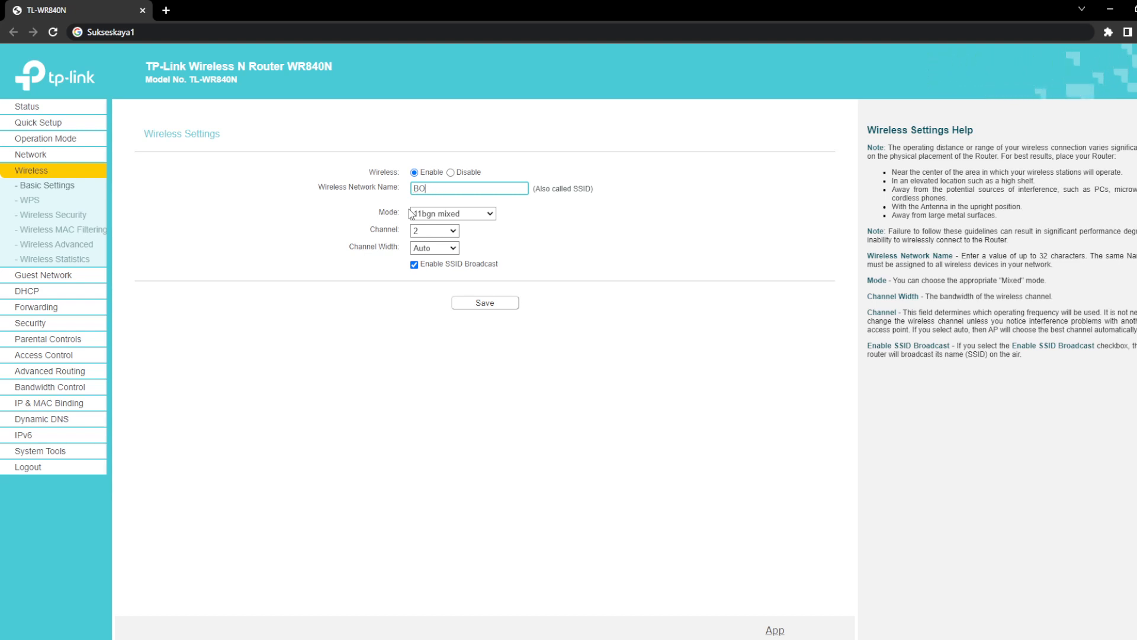
pyautogui.write('SS WIF')
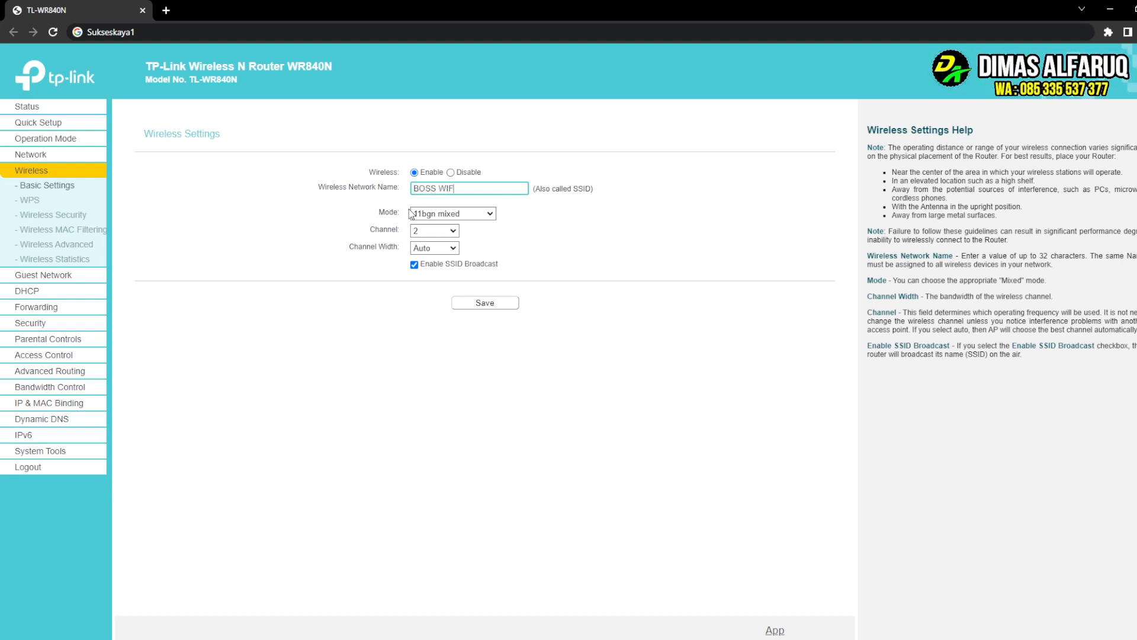
pyautogui.write('I')
# - Change the network name to 'RDA NET' and save the wireless settings
pyautogui.hotkey('ctrl', 'a')
pyautogui.write('RDA NET')
pyautogui.press('BackSpace')
pyautogui.press('BackSpace')
pyautogui.press('BackSpace')
pyautogui.press('BackSpace')
pyautogui.press('BackSpace')
pyautogui.press('BackSpace')
pyautogui.press('BackSpace')
pyautogui.write('RDA NET')
pyautogui.click(383, 371)
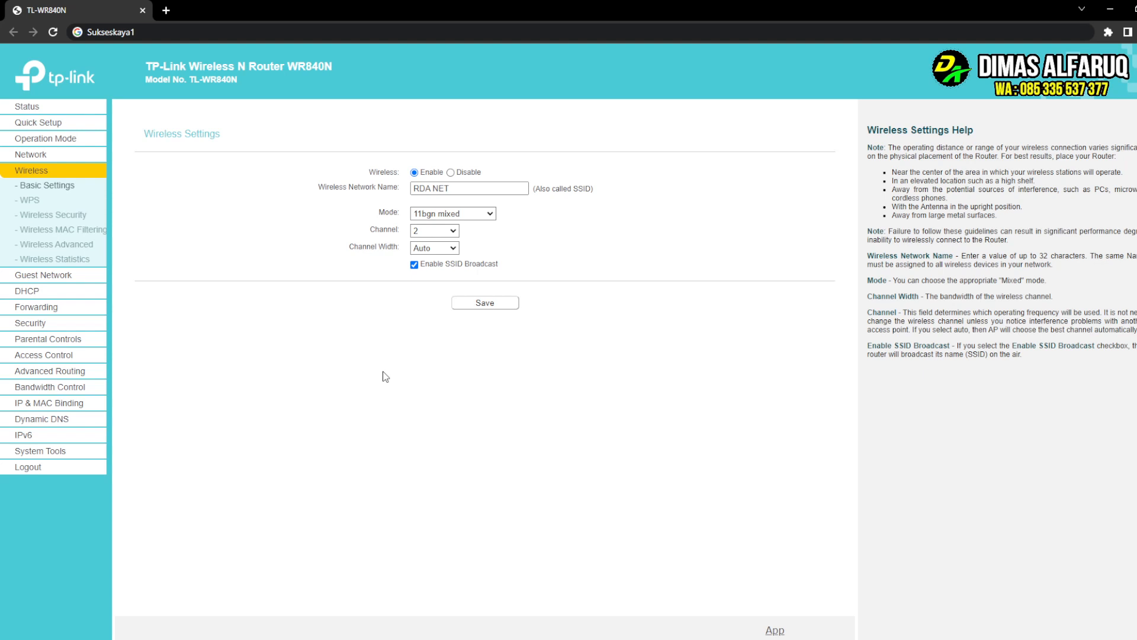
pyautogui.click(488, 305)
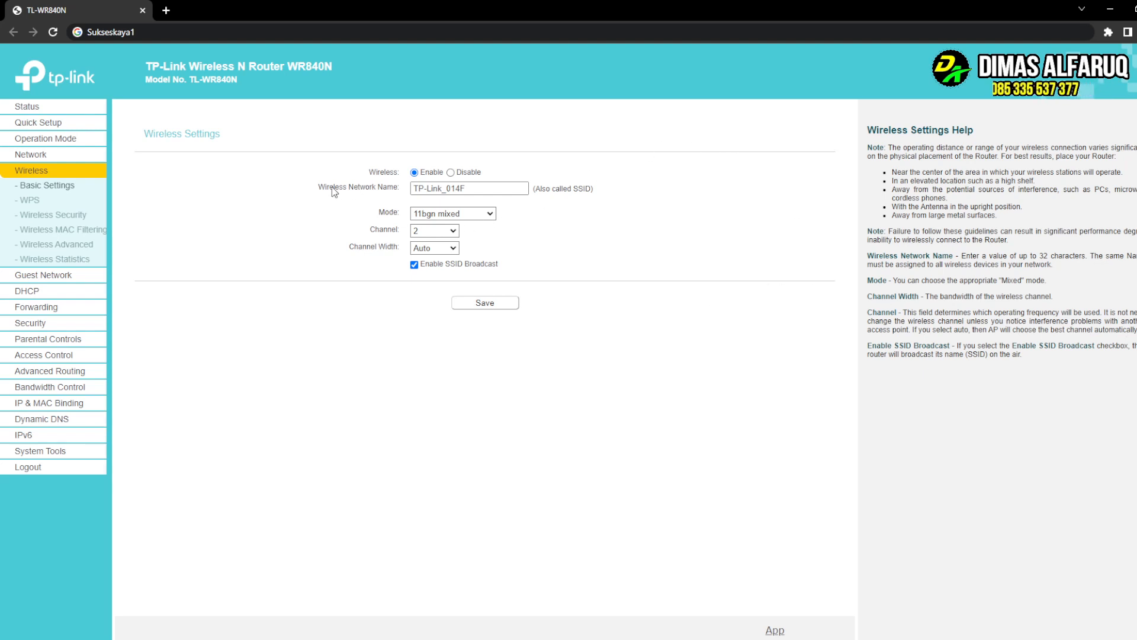
# - Select the reverted TP-Link_014F network name and type 'RDA NET' over it
pyautogui.moveTo(318, 186); pyautogui.dragTo(388, 190)
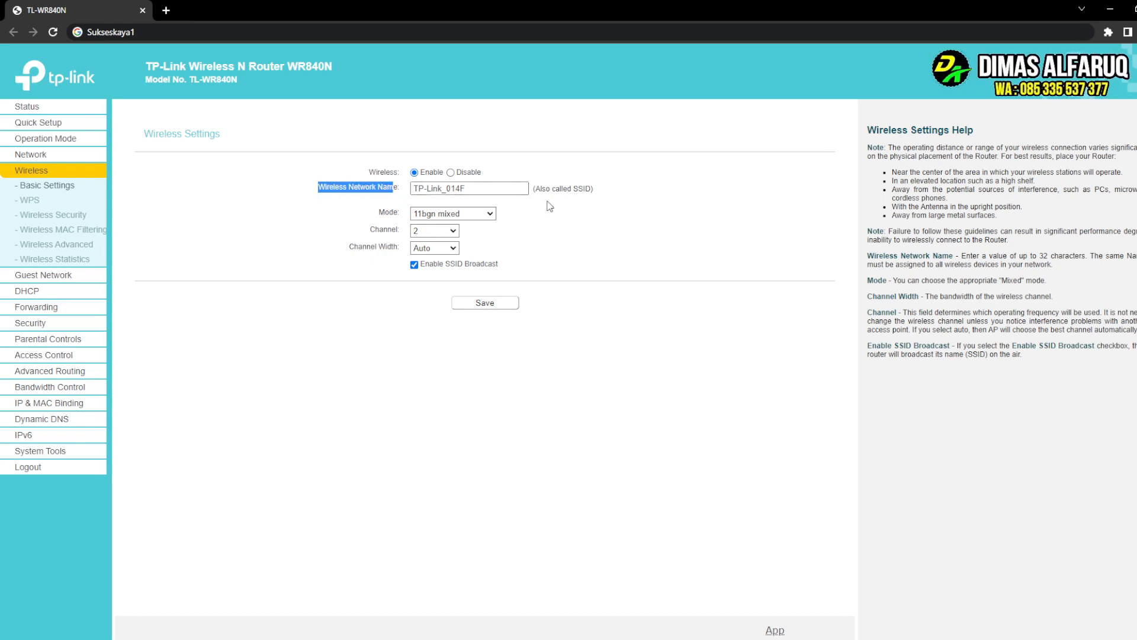
pyautogui.tripleClick(502, 191)
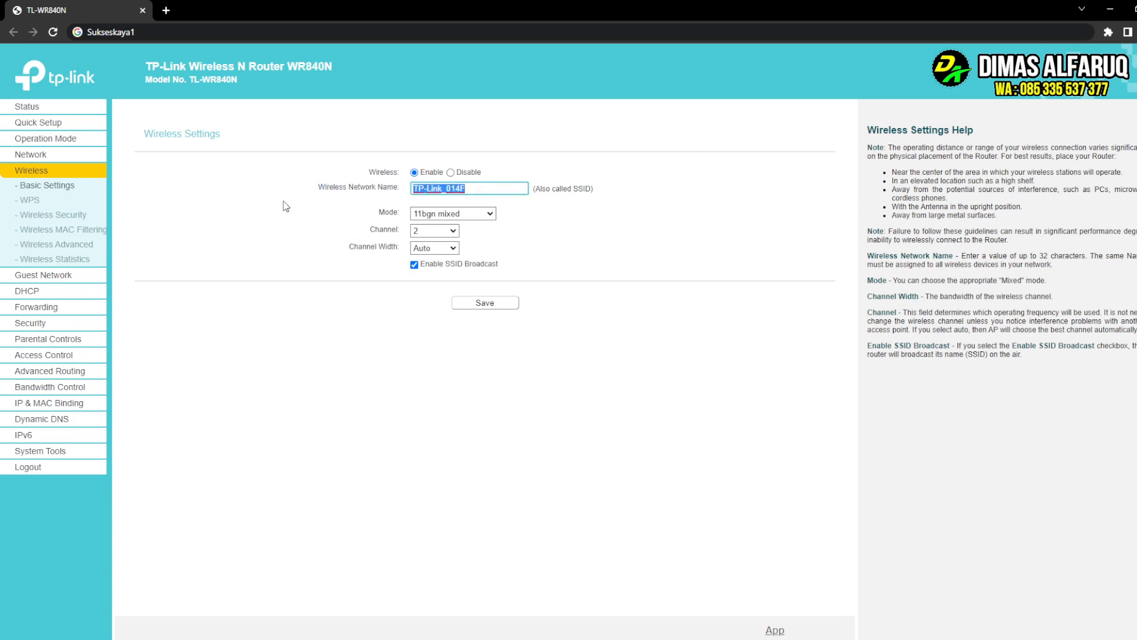
pyautogui.write('RDA NET')
# - Go to the DHCP settings page and set the DHCP Server to Disable
pyautogui.click(39, 107)
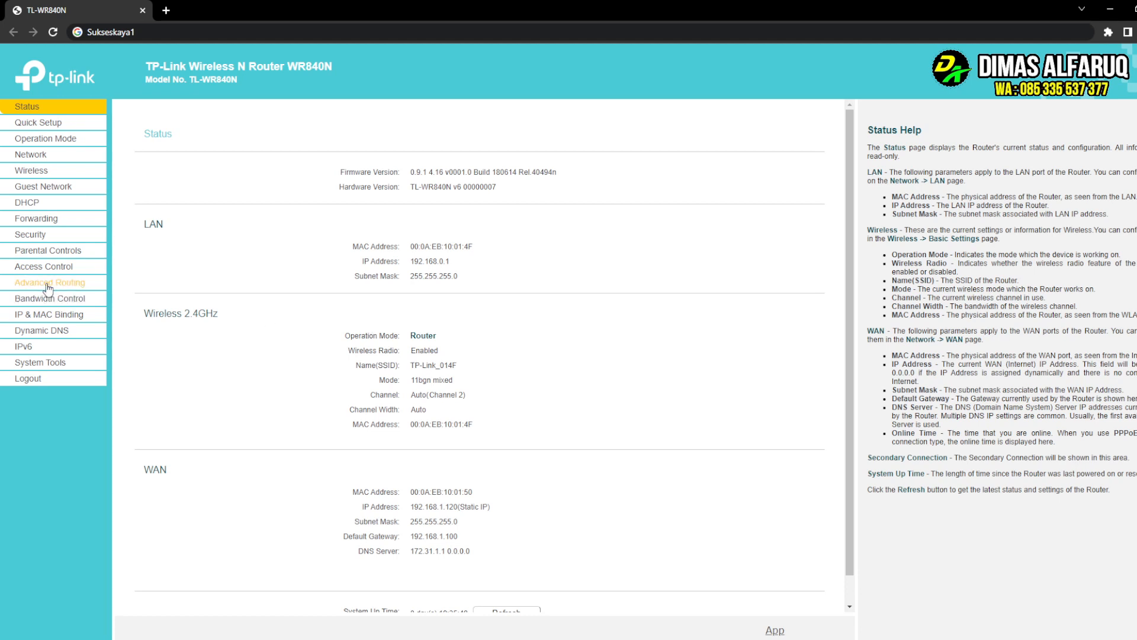
pyautogui.click(33, 203)
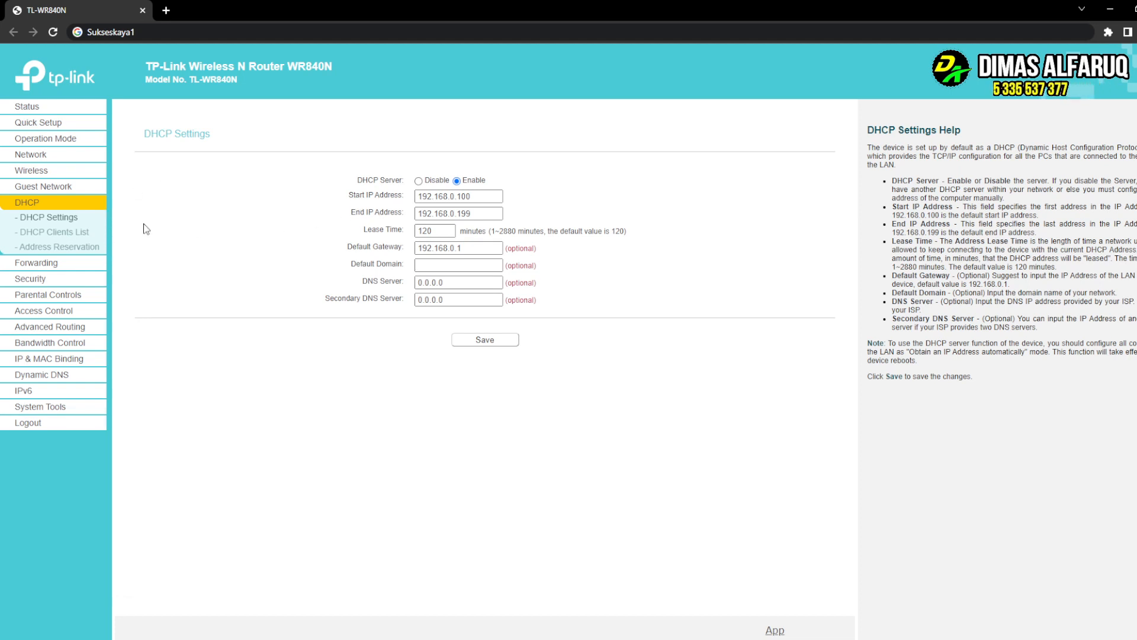
pyautogui.click(60, 219)
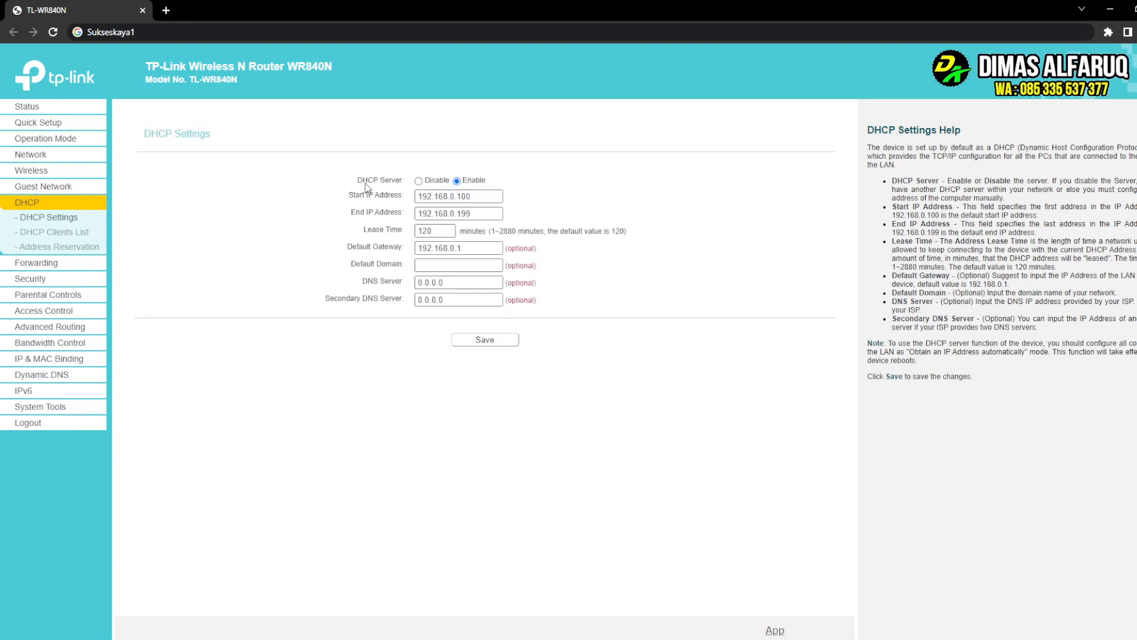
pyautogui.click(428, 180)
pyautogui.click(421, 168)
# - Set the DHCP Server to Disable on the DHCP Settings page and save it
pyautogui.click(67, 142)
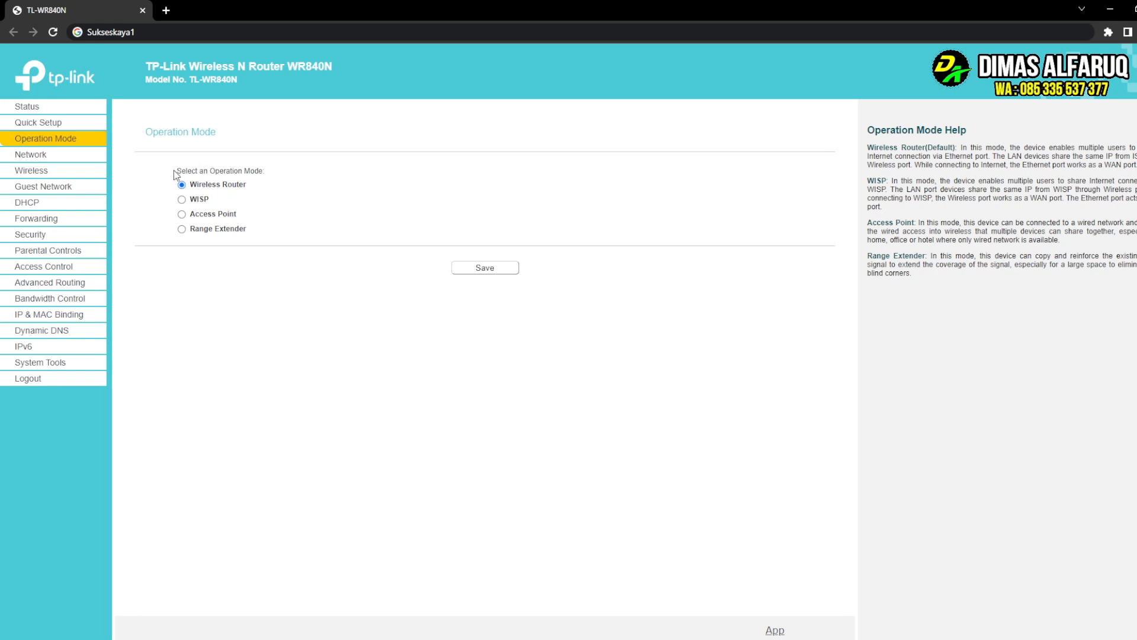
pyautogui.click(43, 204)
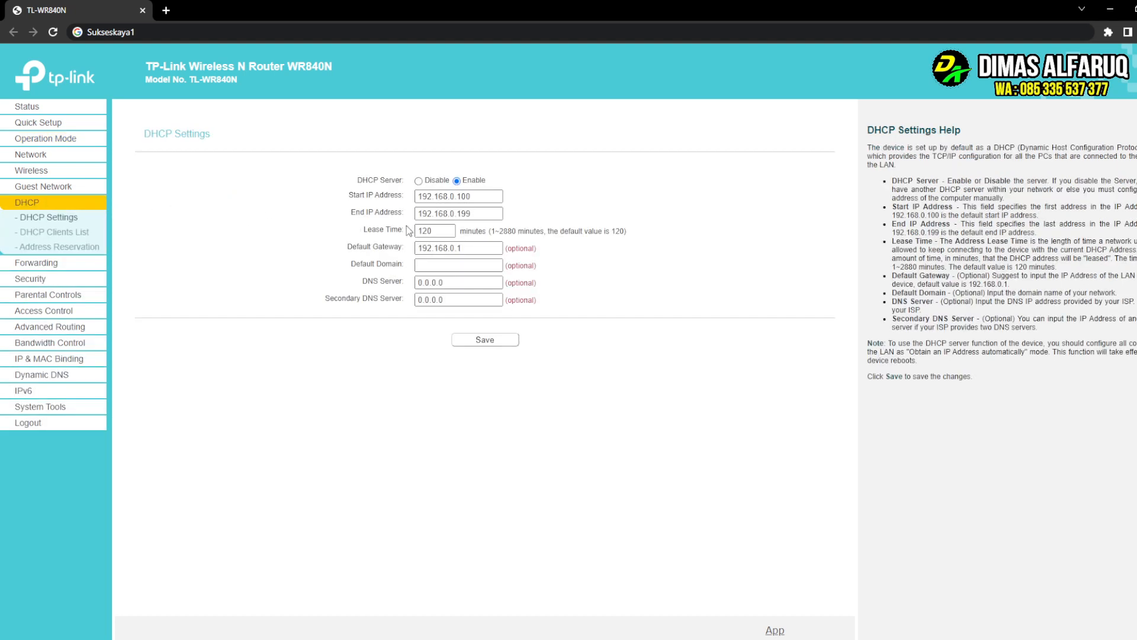
pyautogui.click(418, 181)
pyautogui.click(475, 340)
pyautogui.click(419, 181)
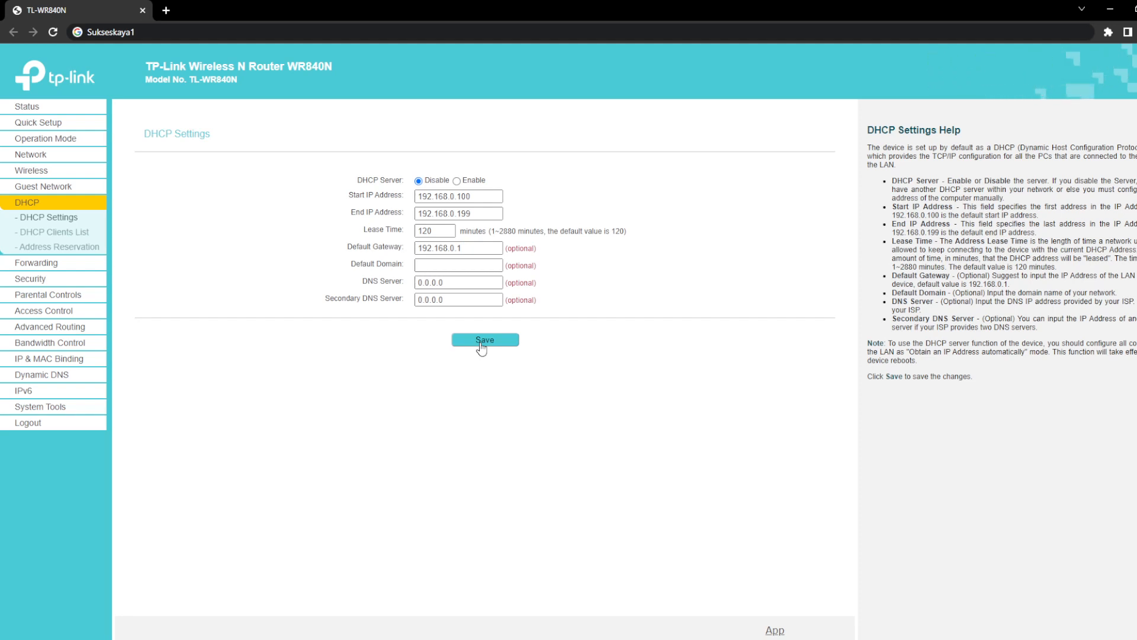
pyautogui.click(224, 33)
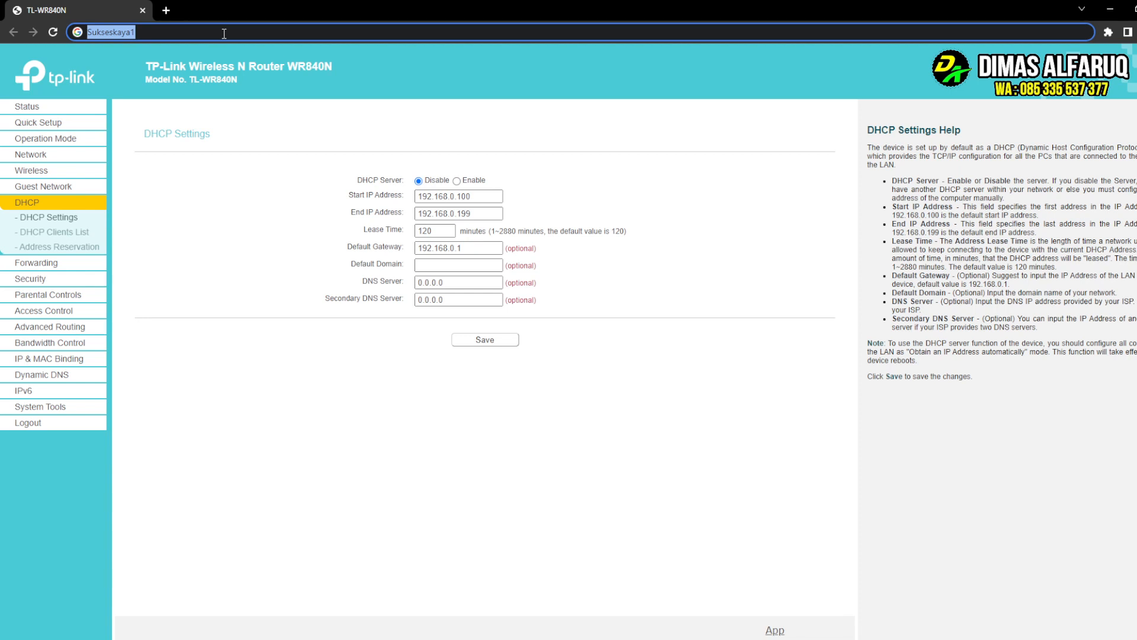
# - Search Google for WR840N from the address bar
pyautogui.write('WR')
pyautogui.press('Up')
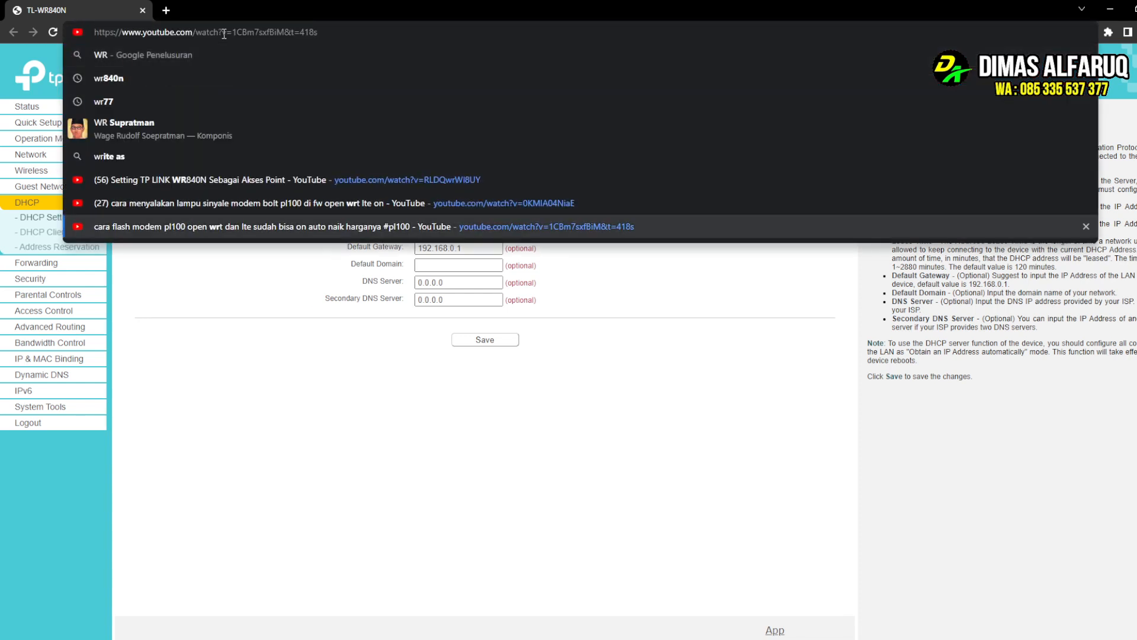
pyautogui.hotkey('ctrl', 'a')
pyautogui.press('BackSpace')
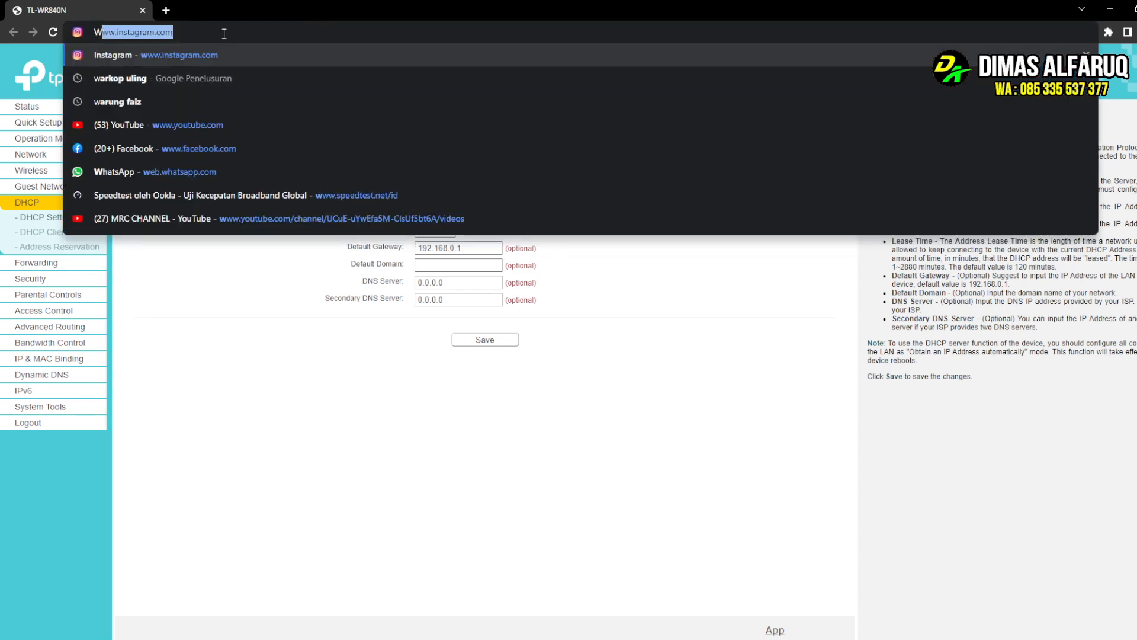
pyautogui.write('WR840N')
pyautogui.press('Return')
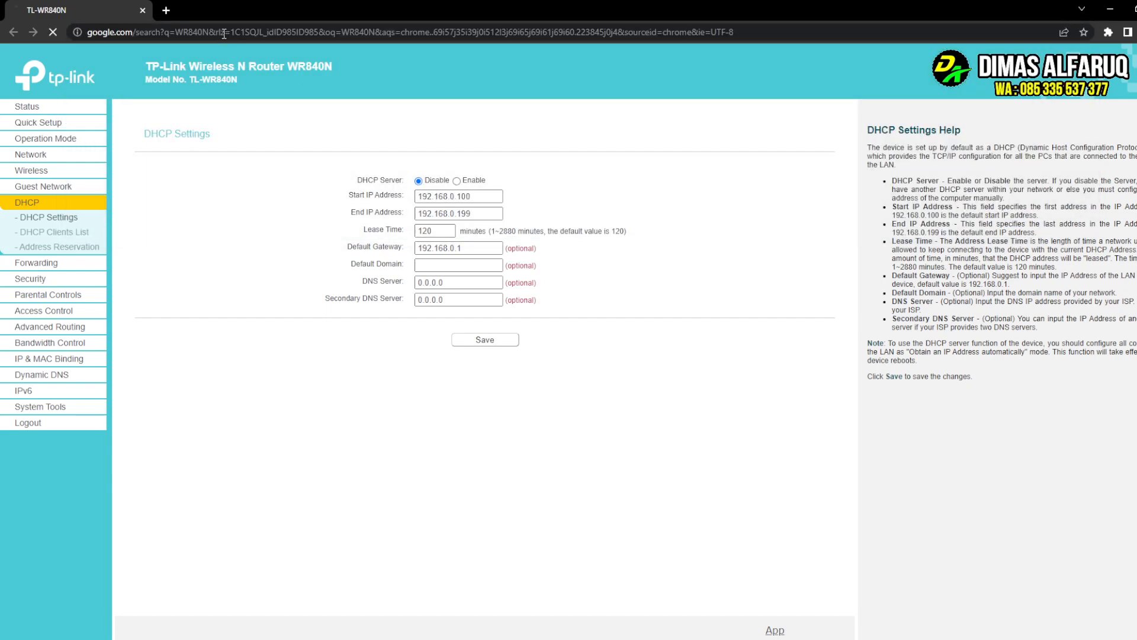
# - Switch to image results and open the tp-link.com router photo in a new tab
pyautogui.click(191, 121)
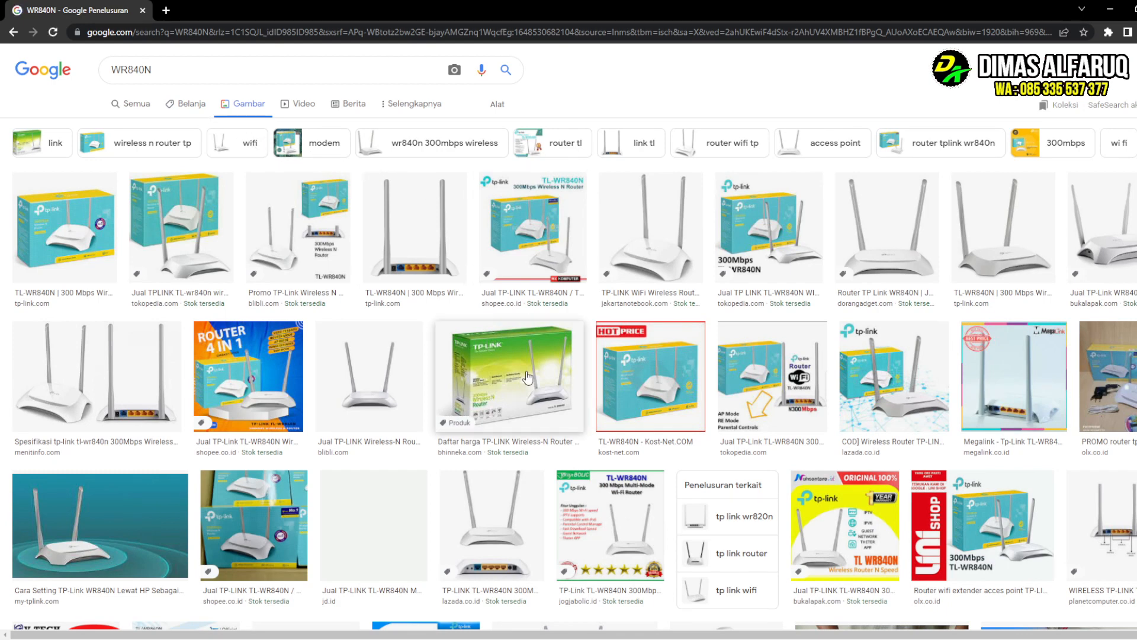
pyautogui.click(440, 261)
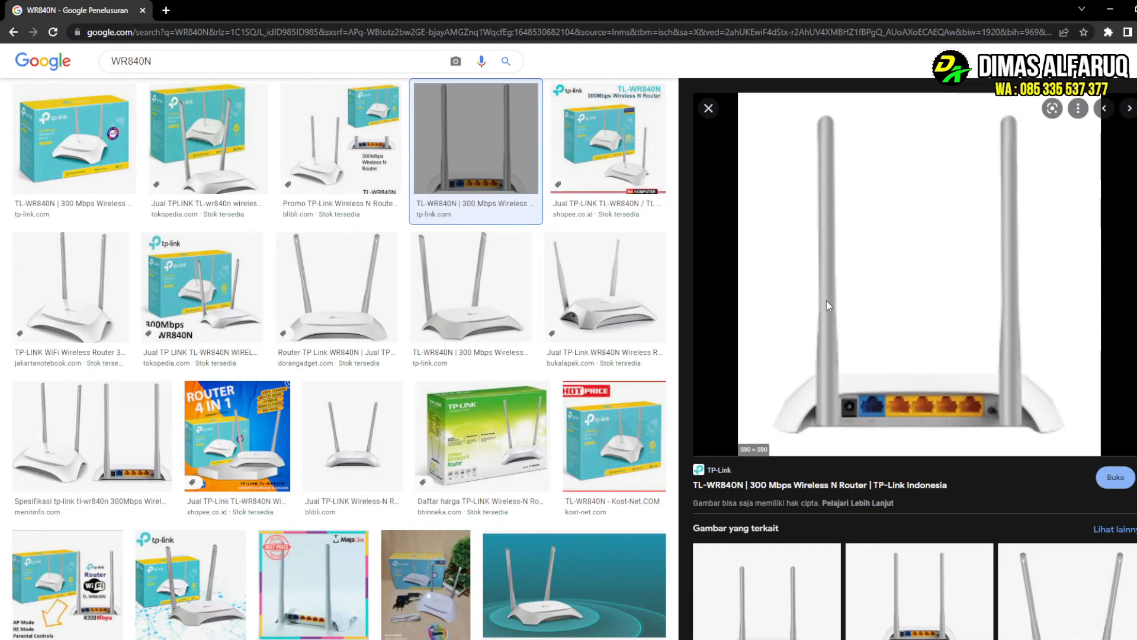
pyautogui.middleClick(876, 424)
pyautogui.click(240, 15)
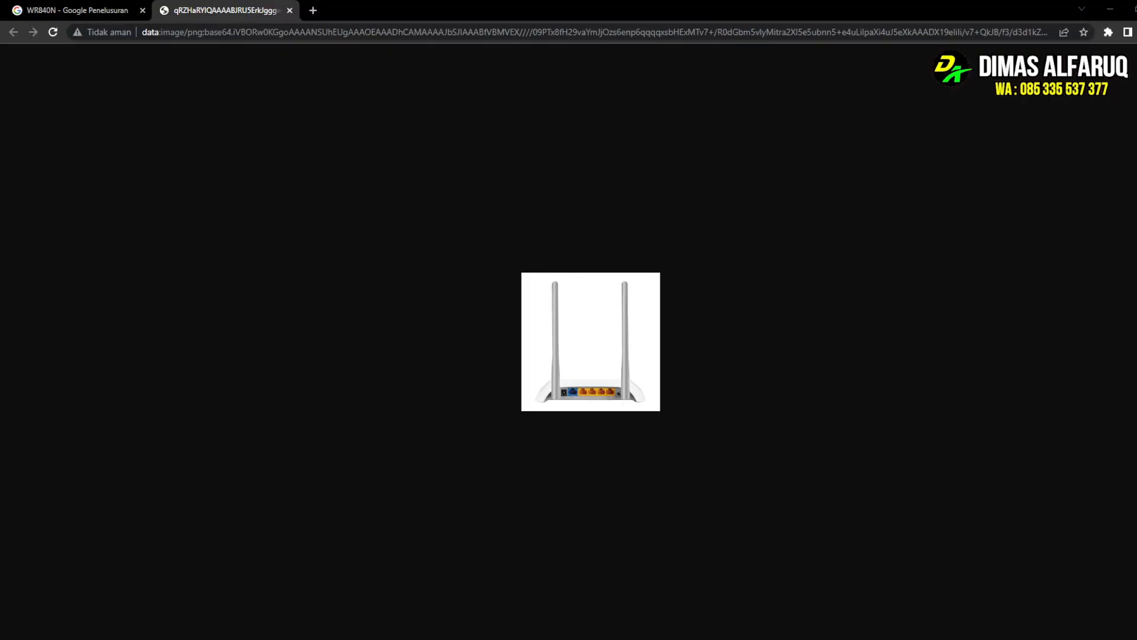
pyautogui.click(290, 11)
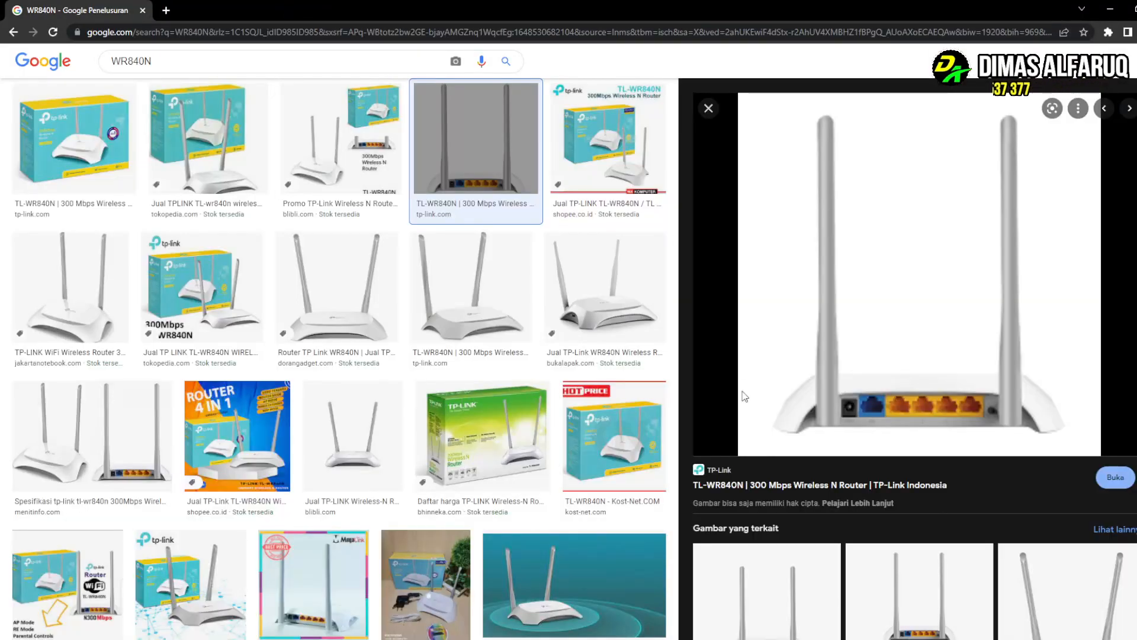
pyautogui.scroll(-2, 863, 296)
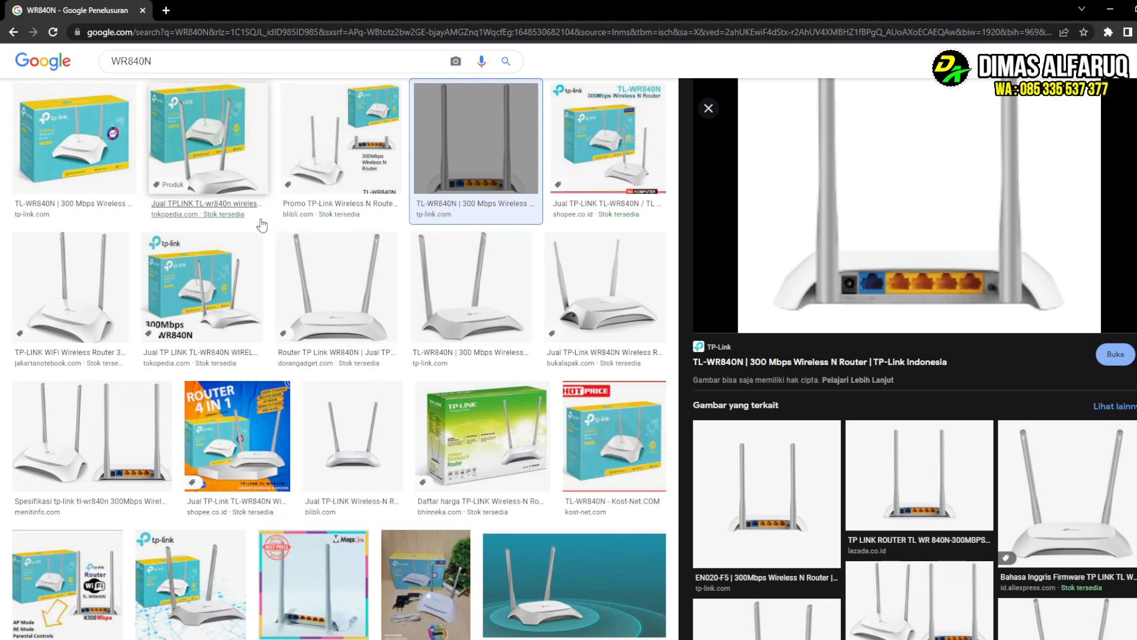
pyautogui.scroll(-3, 261, 225)
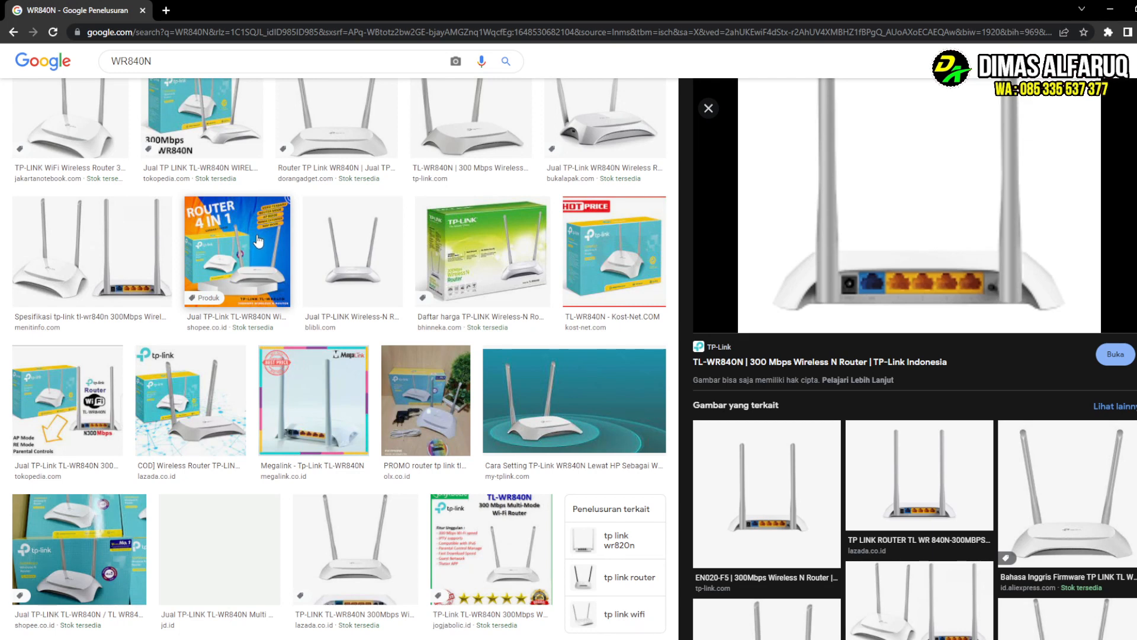
pyautogui.scroll(5, 260, 243)
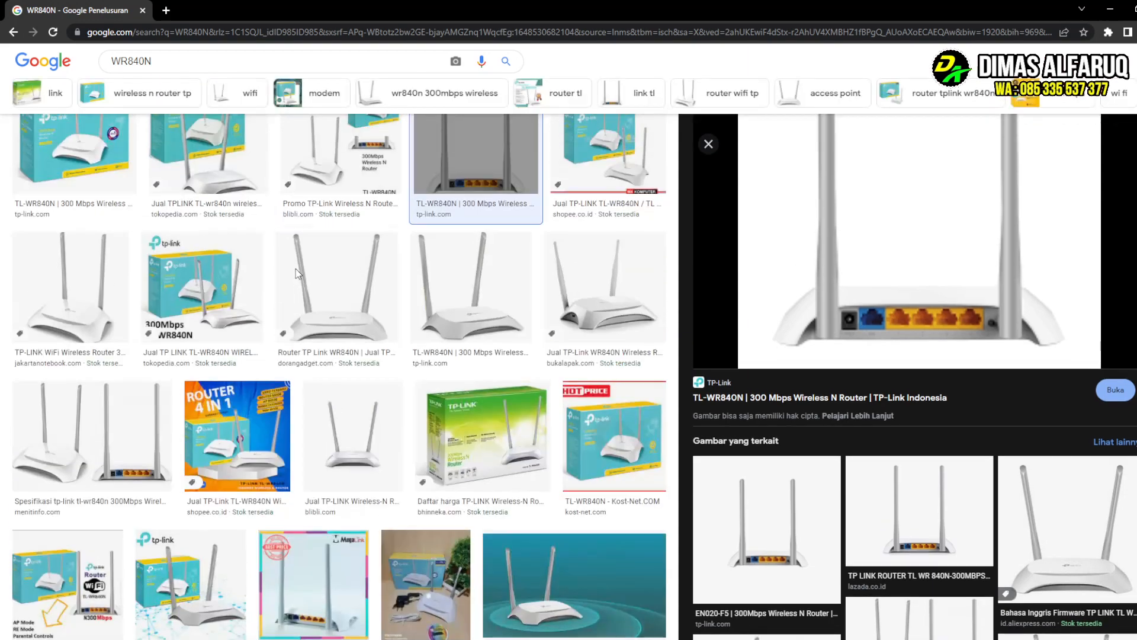